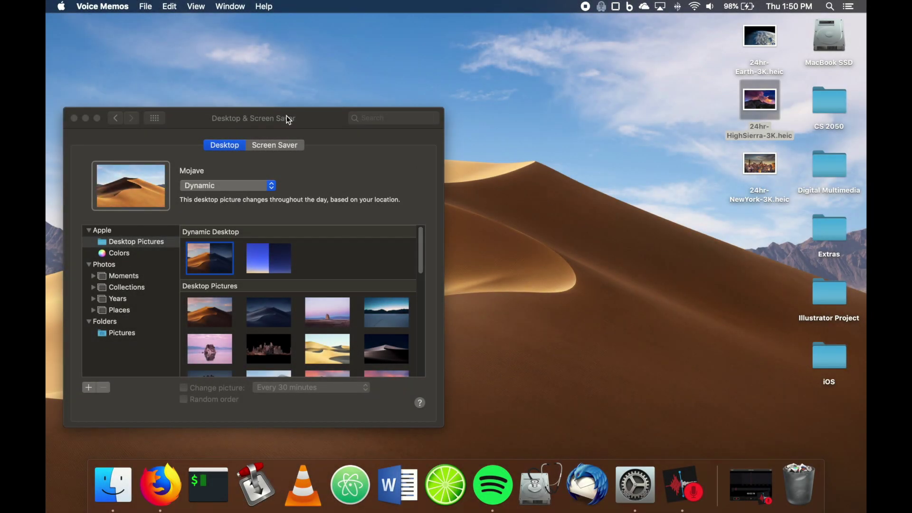
Step: Turn off 'Set date and time automatically' in the Date & Time pane
{"action": "left_click_drag", "start_coordinate": [295, 121], "coordinate": [315, 98]}
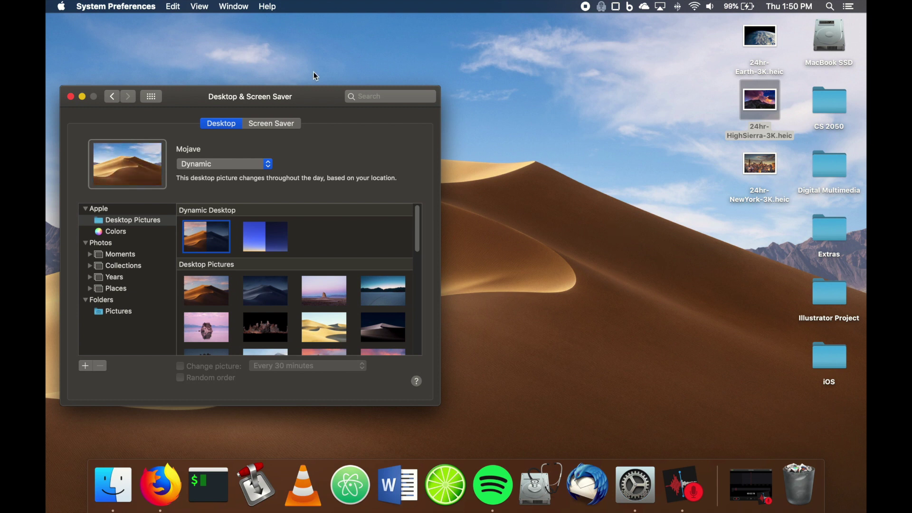
{"action": "left_click_drag", "start_coordinate": [318, 105], "coordinate": [372, 150]}
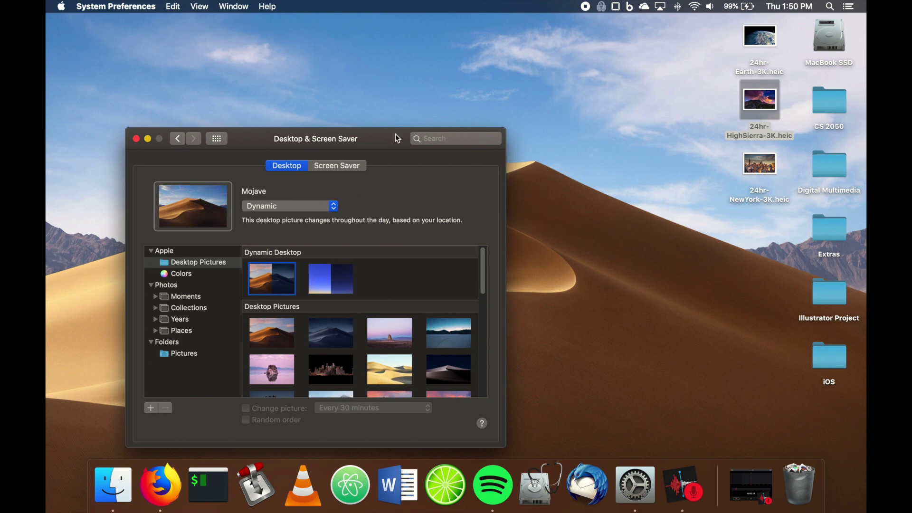
{"action": "left_click_drag", "start_coordinate": [387, 143], "coordinate": [286, 126]}
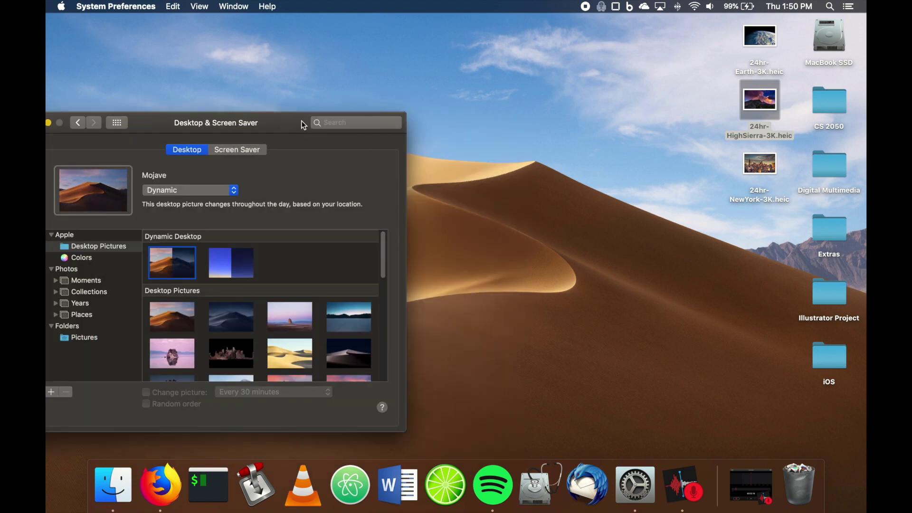
{"action": "left_click_drag", "start_coordinate": [302, 123], "coordinate": [611, 156]}
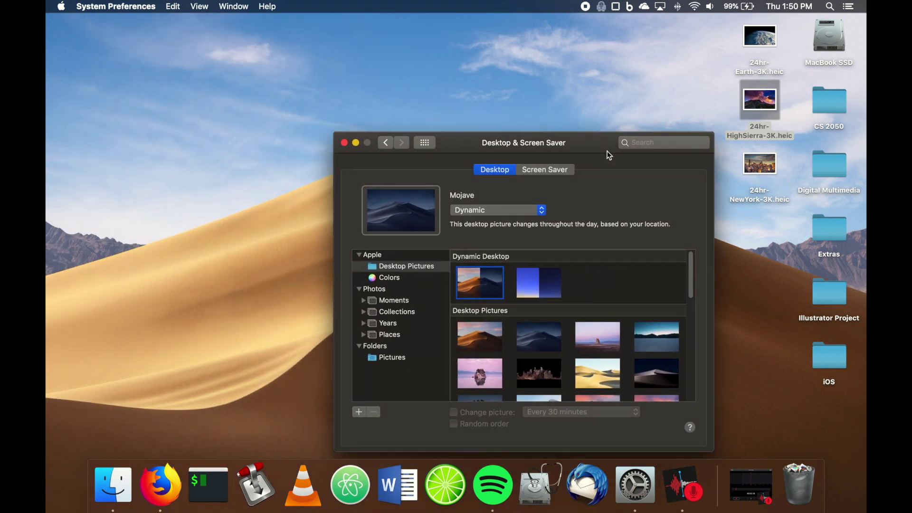
{"action": "left_click", "coordinate": [425, 145]}
{"action": "left_click_drag", "start_coordinate": [588, 152], "coordinate": [393, 138]}
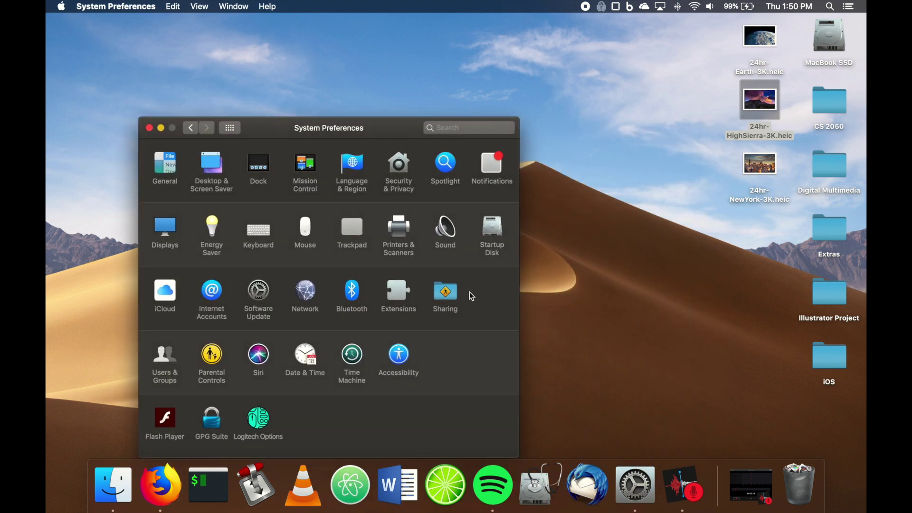
{"action": "left_click", "coordinate": [301, 366]}
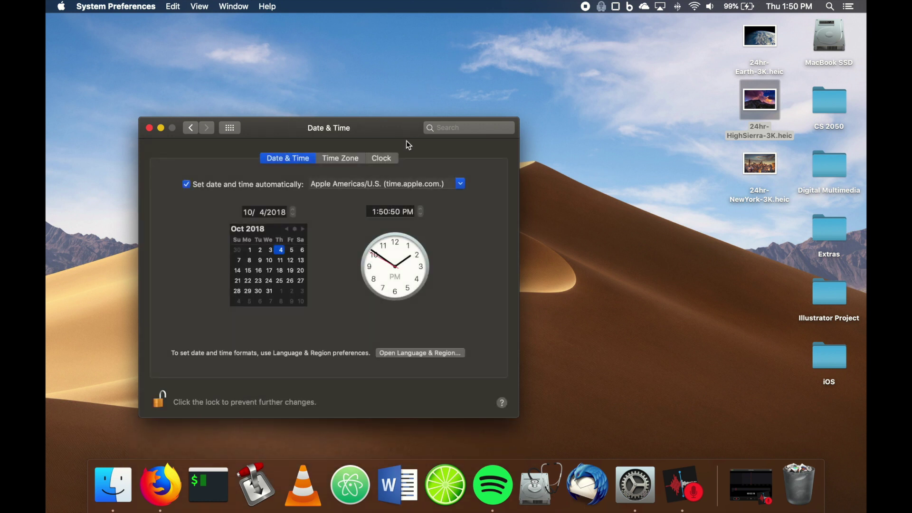
{"action": "left_click_drag", "start_coordinate": [406, 142], "coordinate": [331, 81]}
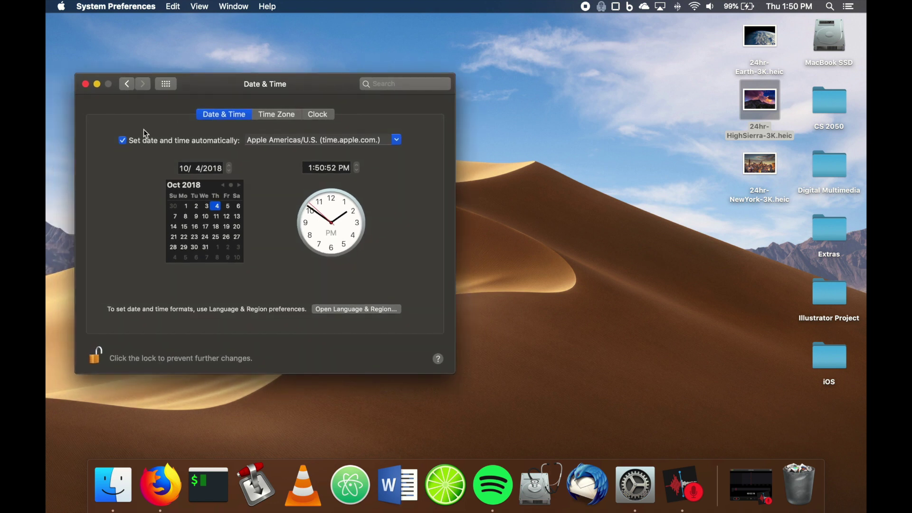
{"action": "left_click", "coordinate": [122, 141]}
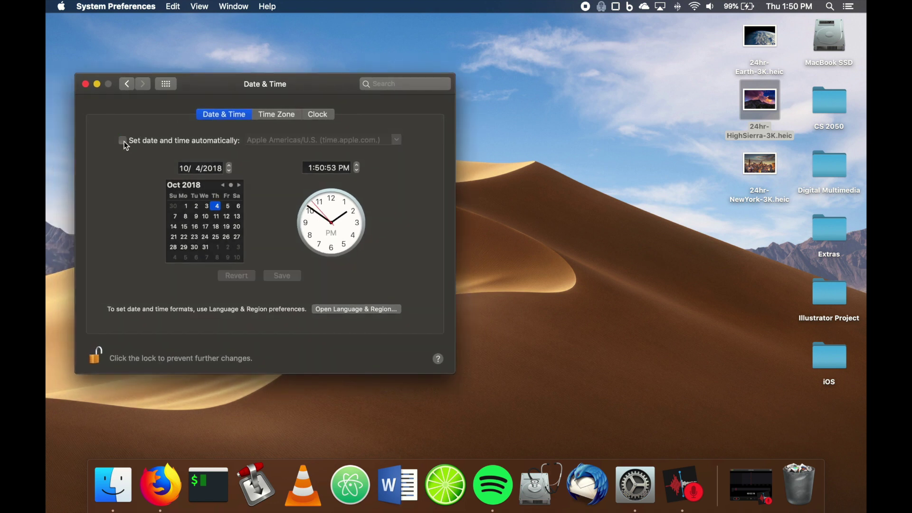
Step: Set the clock to 6:50 PM and check the wallpaper
{"action": "left_click", "coordinate": [357, 166]}
{"action": "left_click", "coordinate": [357, 166]}
{"action": "left_click", "coordinate": [357, 166]}
{"action": "left_click", "coordinate": [357, 166]}
{"action": "left_click", "coordinate": [357, 166]}
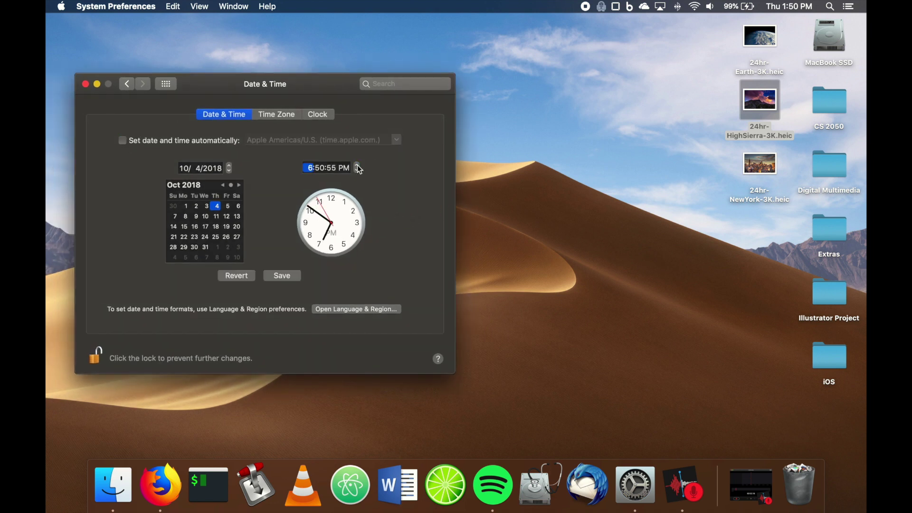
{"action": "left_click", "coordinate": [283, 276]}
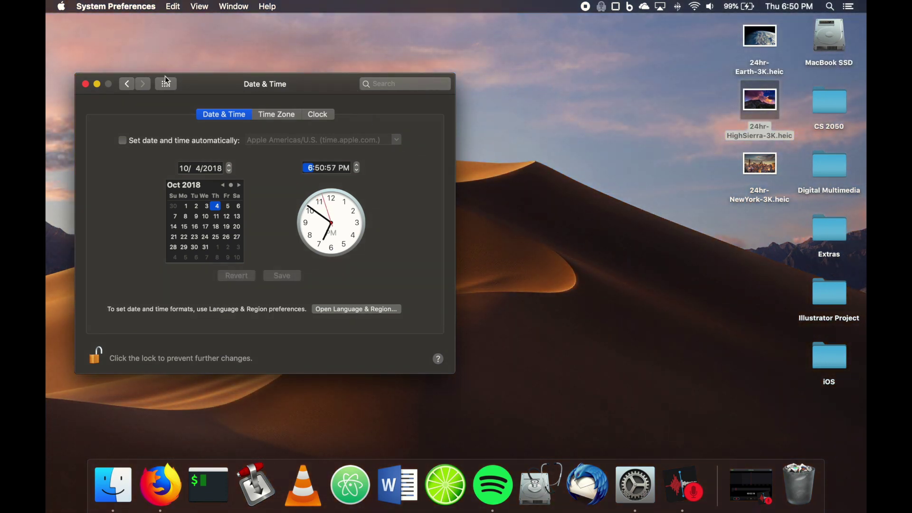
{"action": "left_click", "coordinate": [97, 85]}
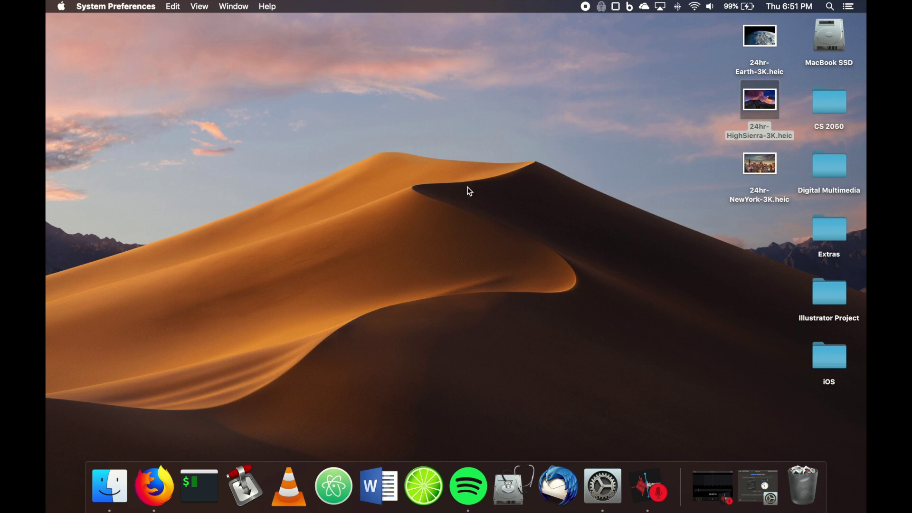
{"action": "left_click", "coordinate": [763, 490]}
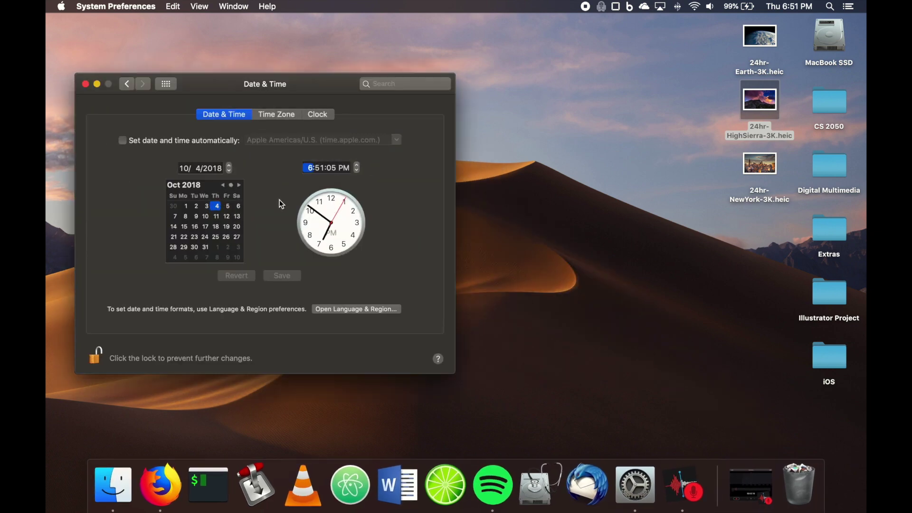
Step: Set the clock to 11:51 PM so the Mojave wallpaper shows night
{"action": "left_click", "coordinate": [356, 165]}
{"action": "left_click", "coordinate": [357, 165]}
{"action": "left_click", "coordinate": [357, 165]}
{"action": "left_click", "coordinate": [357, 165]}
{"action": "left_click", "coordinate": [357, 164]}
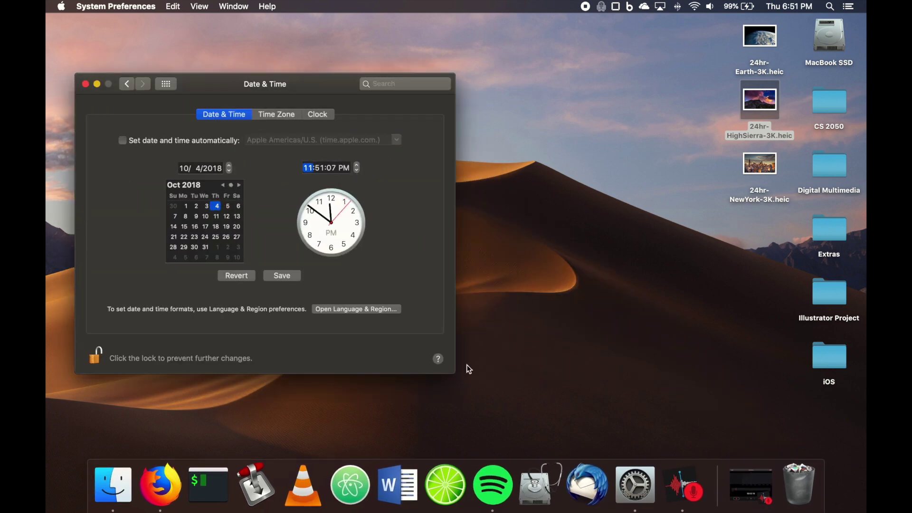
{"action": "left_click", "coordinate": [298, 280]}
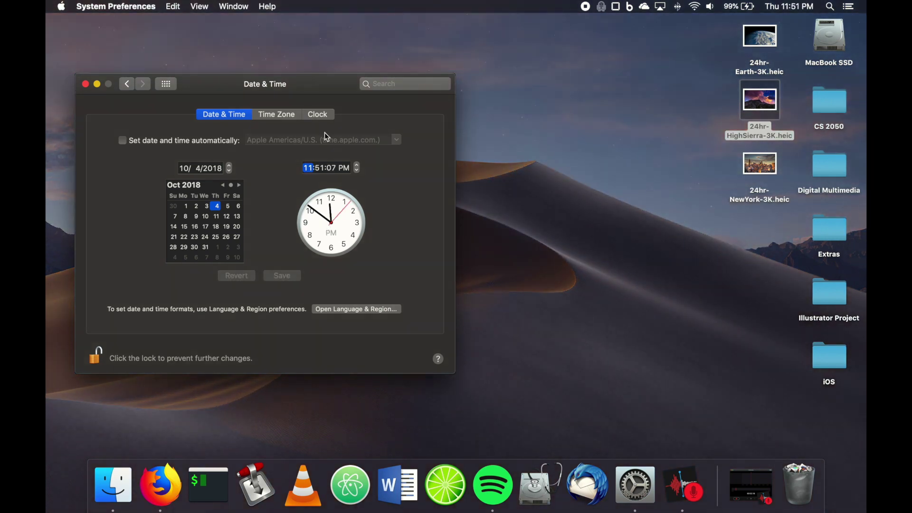
{"action": "left_click_drag", "start_coordinate": [343, 91], "coordinate": [400, 144]}
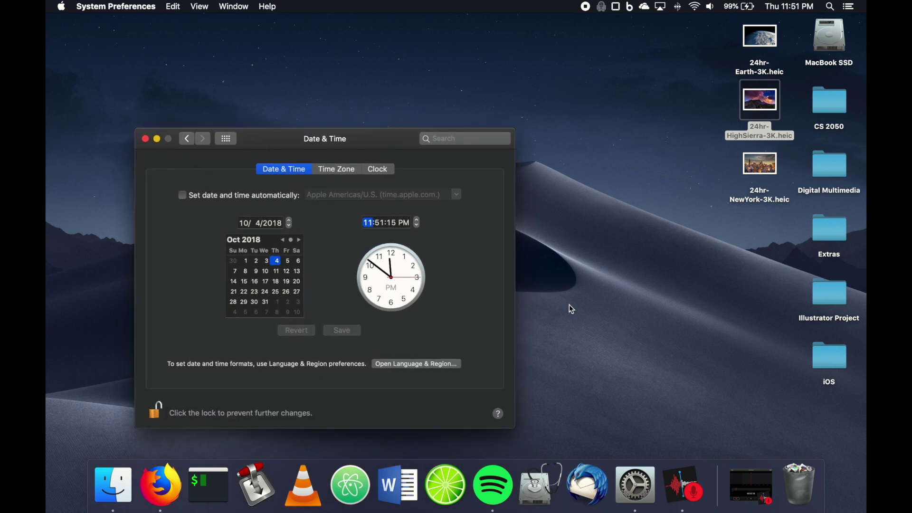
{"action": "left_click", "coordinate": [227, 139]}
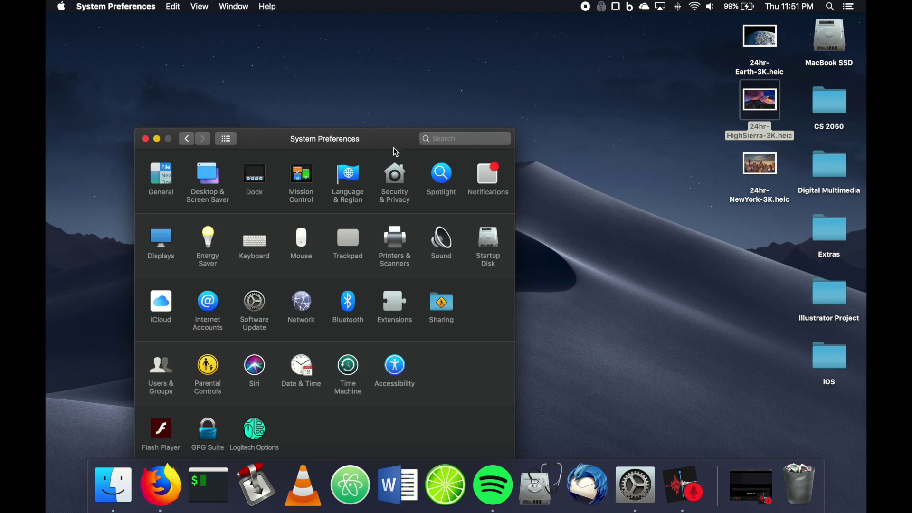
Step: Preview Solar Gradients in Desktop & Screen Saver, then reselect the Mojave dynamic wallpaper
{"action": "left_click_drag", "start_coordinate": [394, 147], "coordinate": [372, 89]}
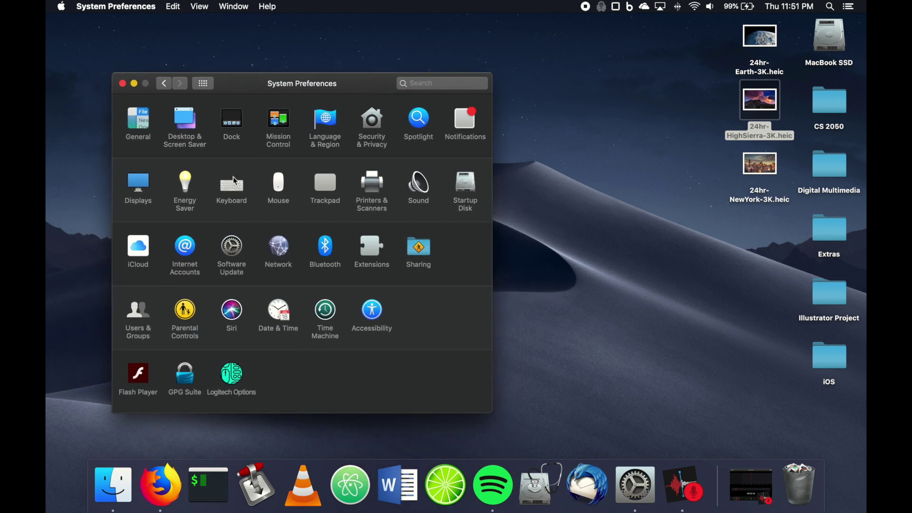
{"action": "left_click", "coordinate": [175, 117]}
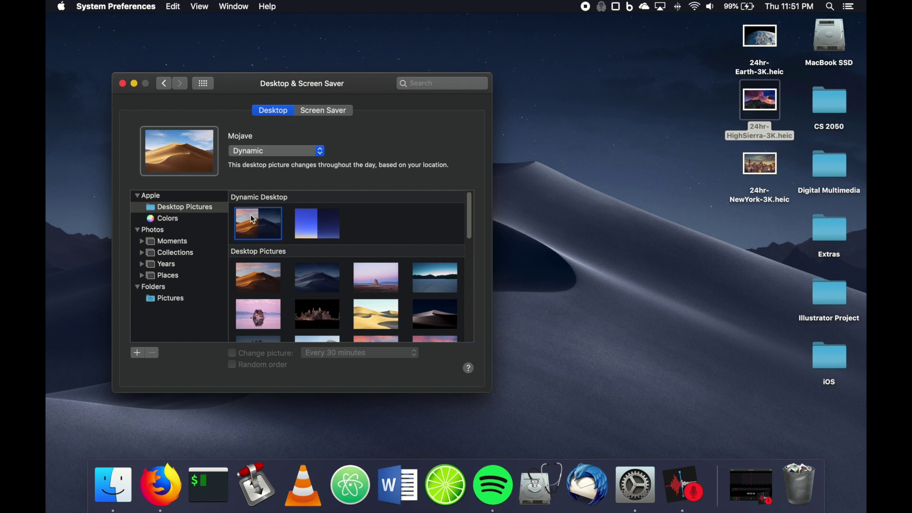
{"action": "left_click", "coordinate": [321, 228]}
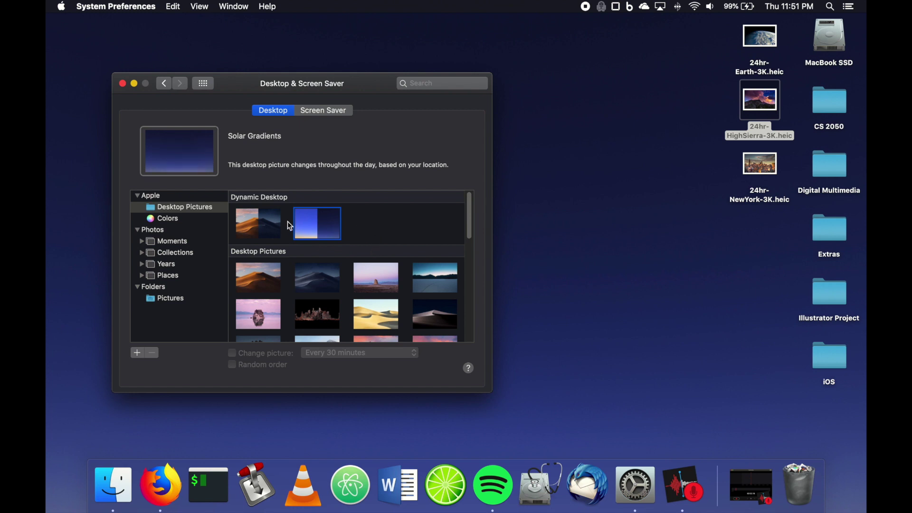
{"action": "left_click", "coordinate": [276, 233]}
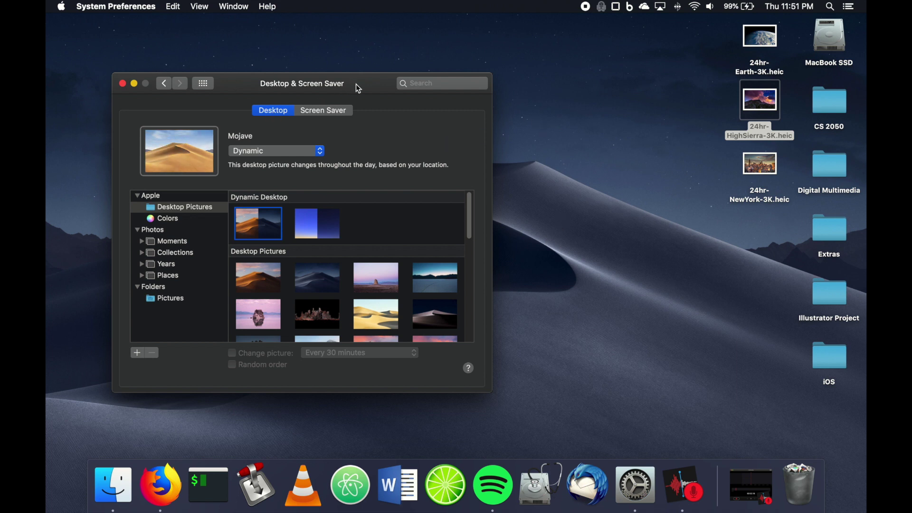
{"action": "left_click_drag", "start_coordinate": [359, 89], "coordinate": [379, 95]}
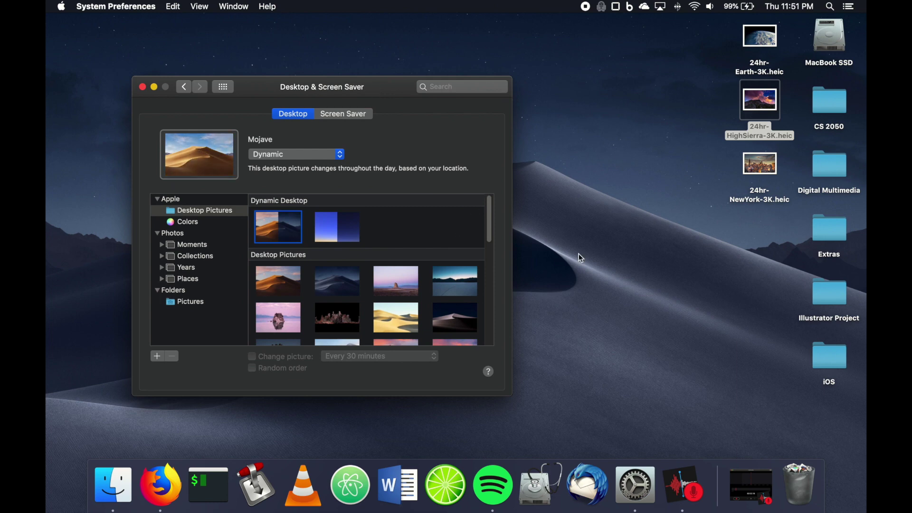
{"action": "key", "text": "ctrl+Right"}
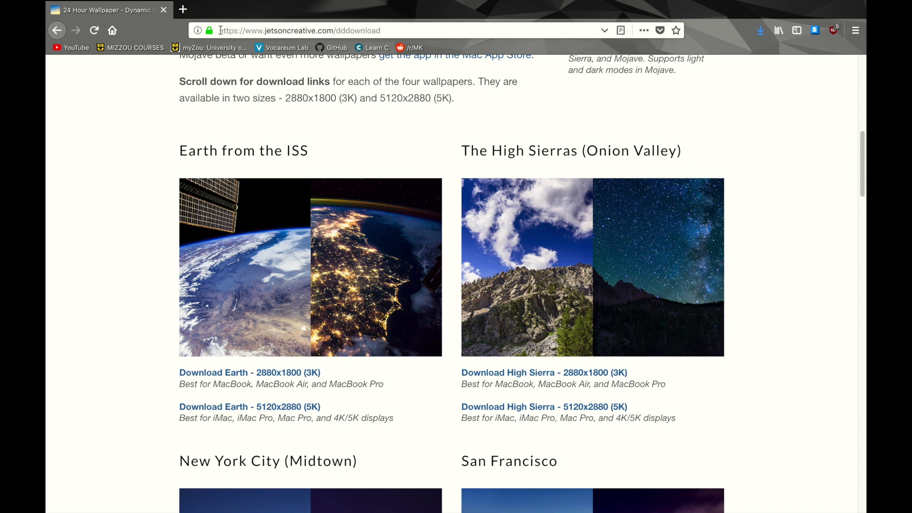
Step: Select the 24 Hour Wallpaper page address and scroll through its Earth, High Sierra, New York and San Francisco links
{"action": "left_click_drag", "start_coordinate": [220, 31], "coordinate": [388, 33]}
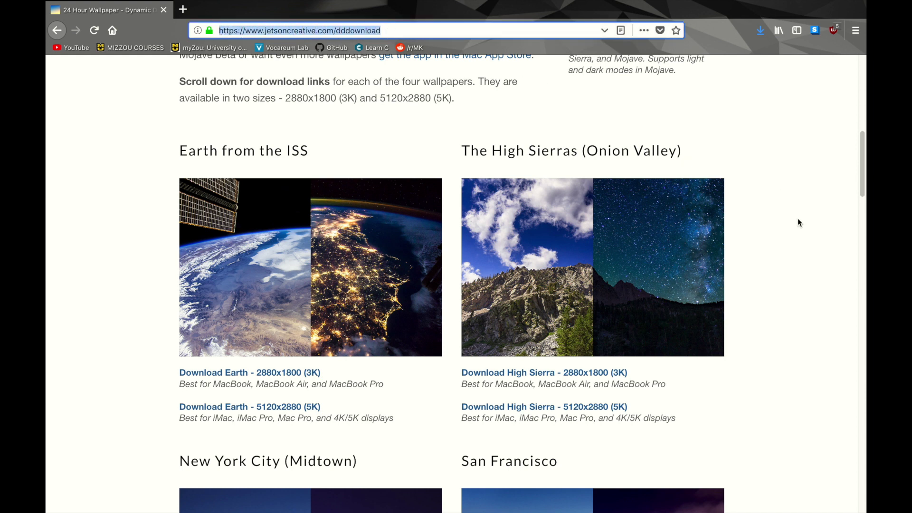
{"action": "scroll", "coordinate": [734, 258], "scroll_direction": "down", "scroll_amount": 5}
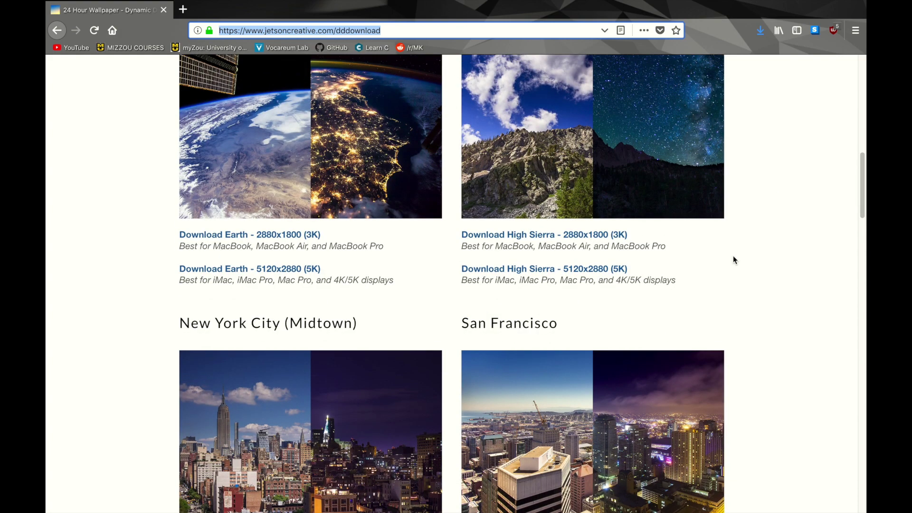
{"action": "scroll", "coordinate": [734, 260], "scroll_direction": "down", "scroll_amount": 3}
{"action": "scroll", "coordinate": [734, 260], "scroll_direction": "up", "scroll_amount": 6}
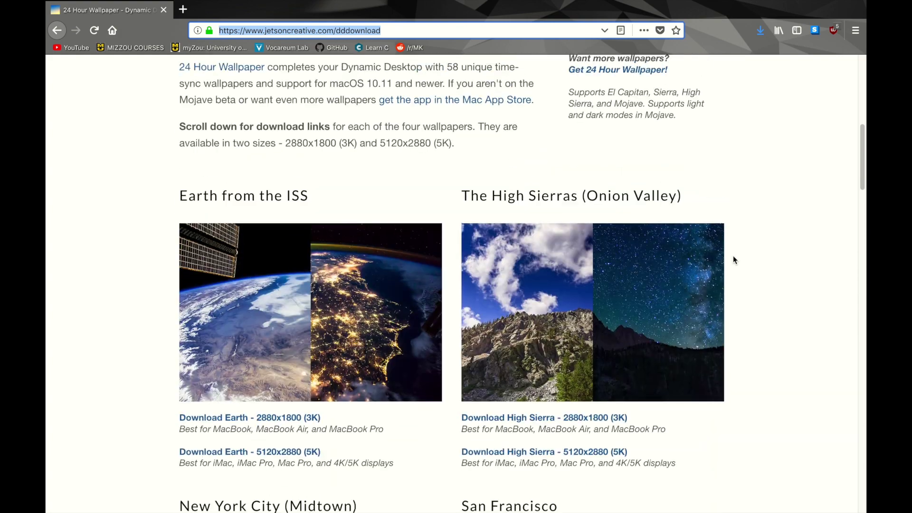
{"action": "scroll", "coordinate": [734, 260], "scroll_direction": "down", "scroll_amount": 2}
{"action": "scroll", "coordinate": [733, 260], "scroll_direction": "down", "scroll_amount": 4}
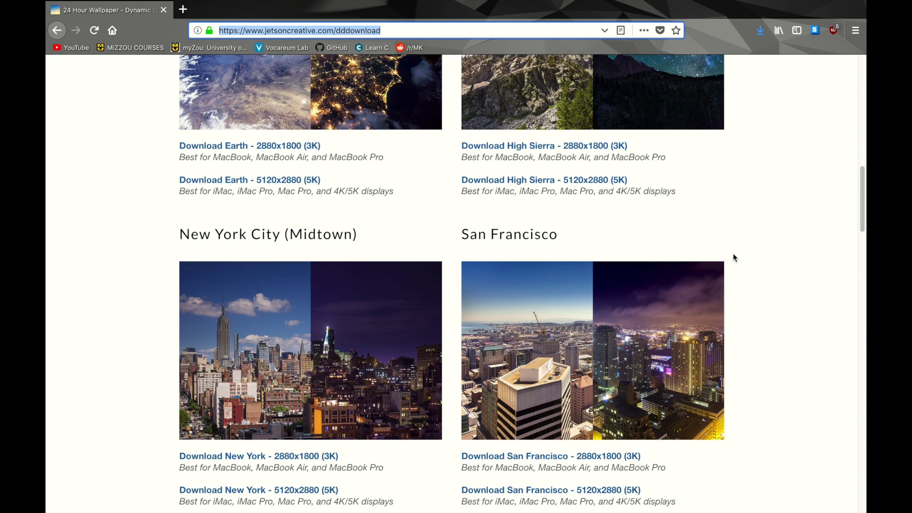
{"action": "scroll", "coordinate": [734, 257], "scroll_direction": "up", "scroll_amount": 4}
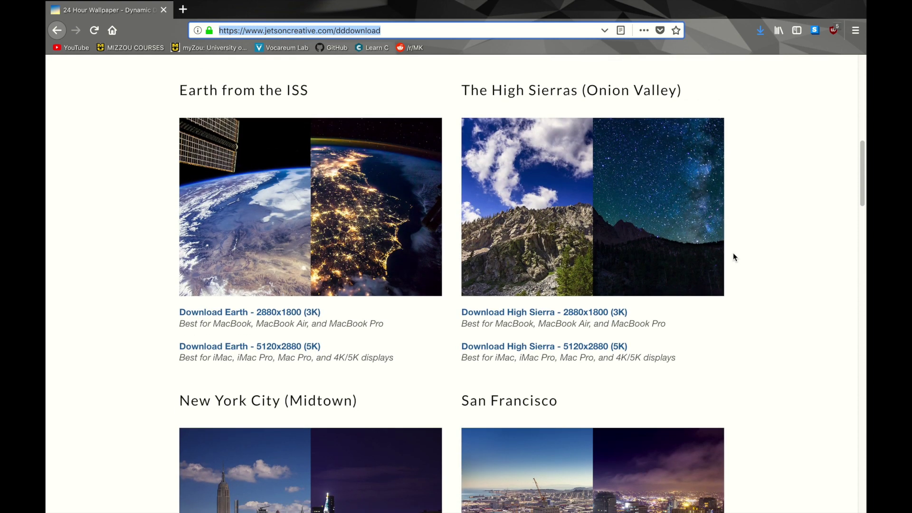
{"action": "scroll", "coordinate": [713, 252], "scroll_direction": "down", "scroll_amount": 4}
{"action": "scroll", "coordinate": [698, 246], "scroll_direction": "up", "scroll_amount": 4}
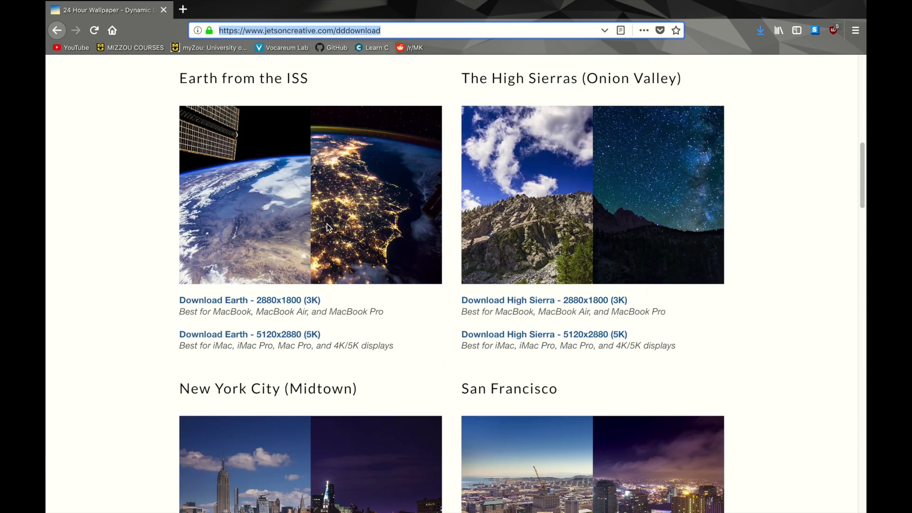
{"action": "scroll", "coordinate": [692, 283], "scroll_direction": "down", "scroll_amount": 3}
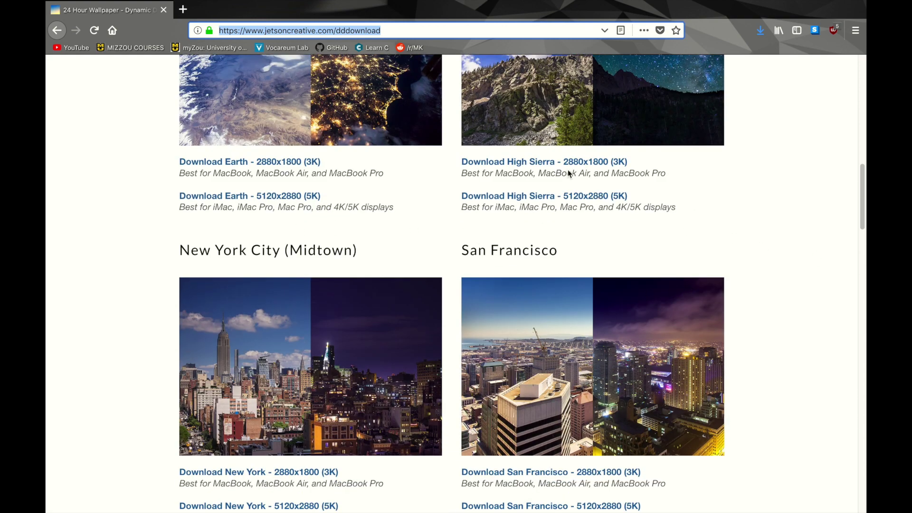
{"action": "key", "text": "ctrl+Left"}
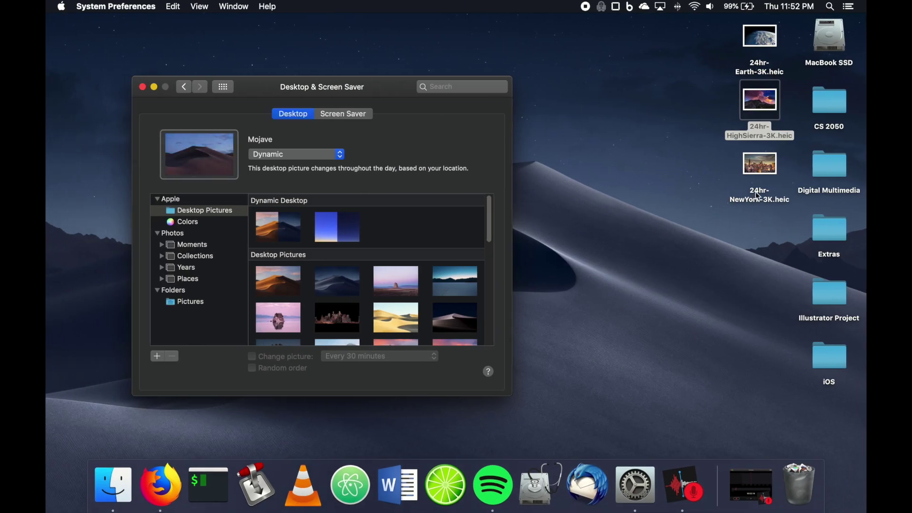
{"action": "left_click_drag", "start_coordinate": [387, 85], "coordinate": [338, 67]}
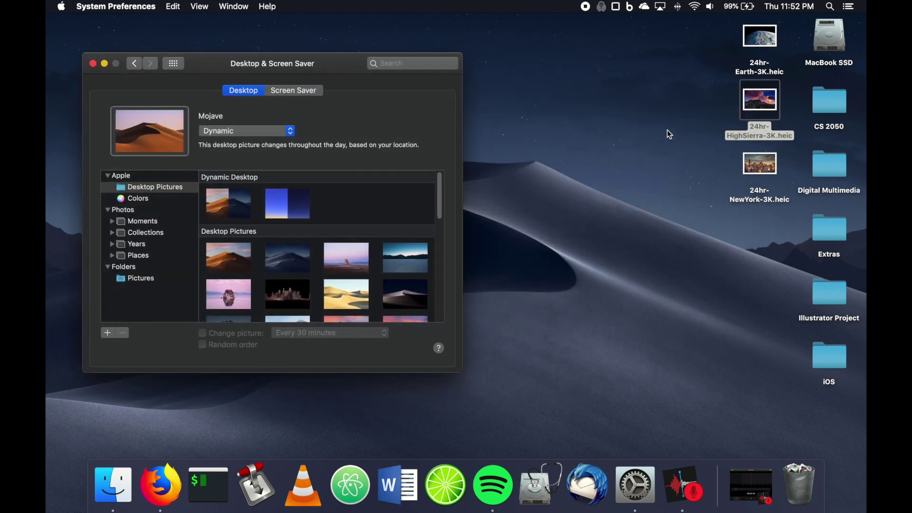
{"action": "left_click", "coordinate": [705, 153]}
{"action": "left_click", "coordinate": [691, 139]}
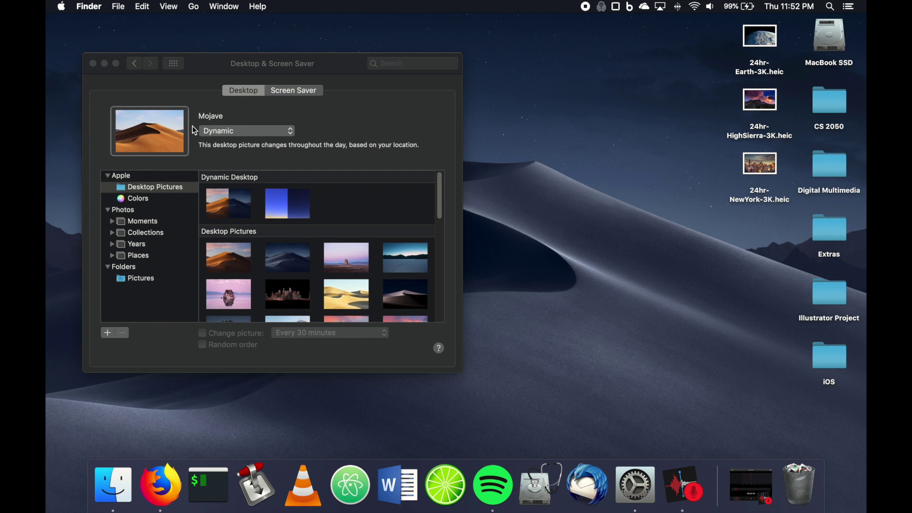
{"action": "left_click", "coordinate": [198, 75]}
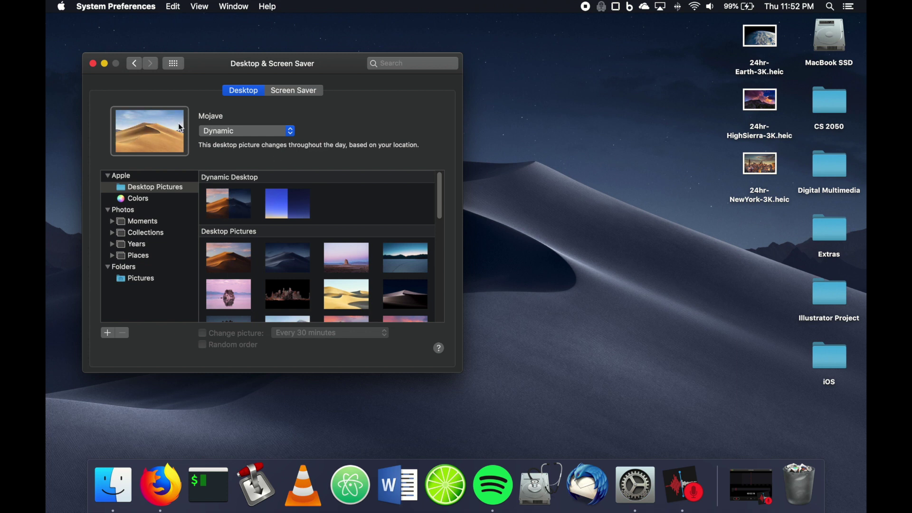
{"action": "left_click", "coordinate": [223, 200]}
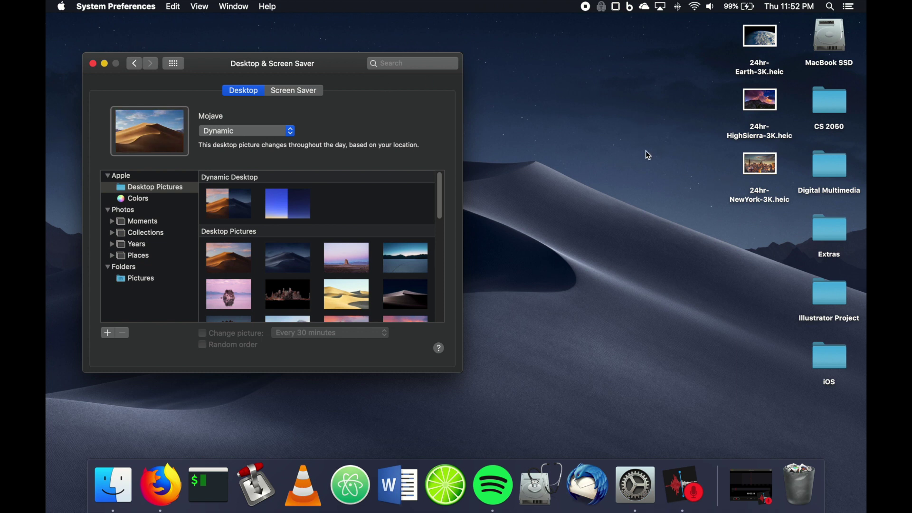
{"action": "left_click", "coordinate": [659, 157]}
Step: Apply 24hr-HighSierra-3K.heic with the Services > Set Desktop Picture command
{"action": "left_click", "coordinate": [770, 98]}
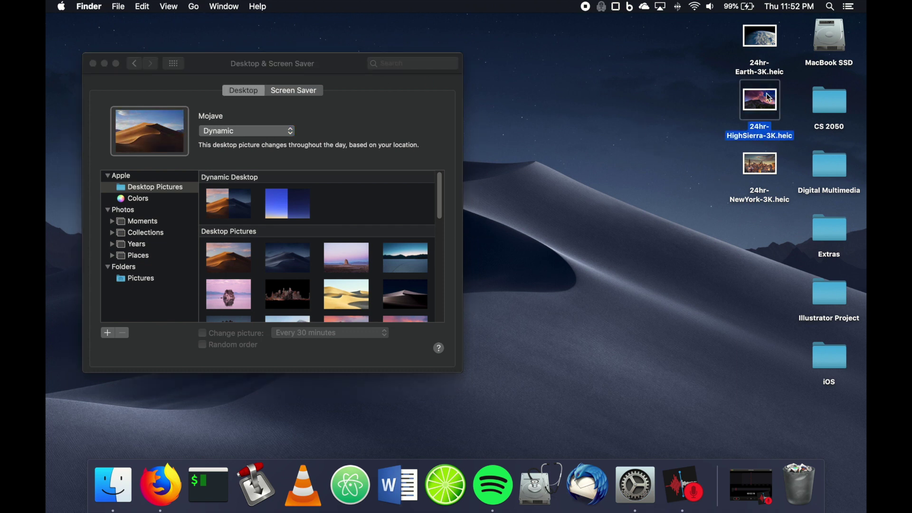
{"action": "right_click", "coordinate": [770, 98]}
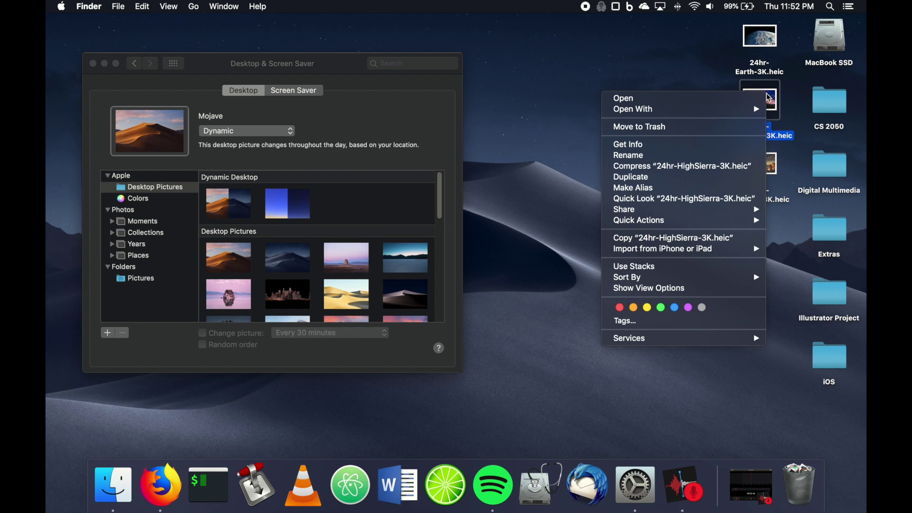
{"action": "mouse_move", "coordinate": [702, 338]}
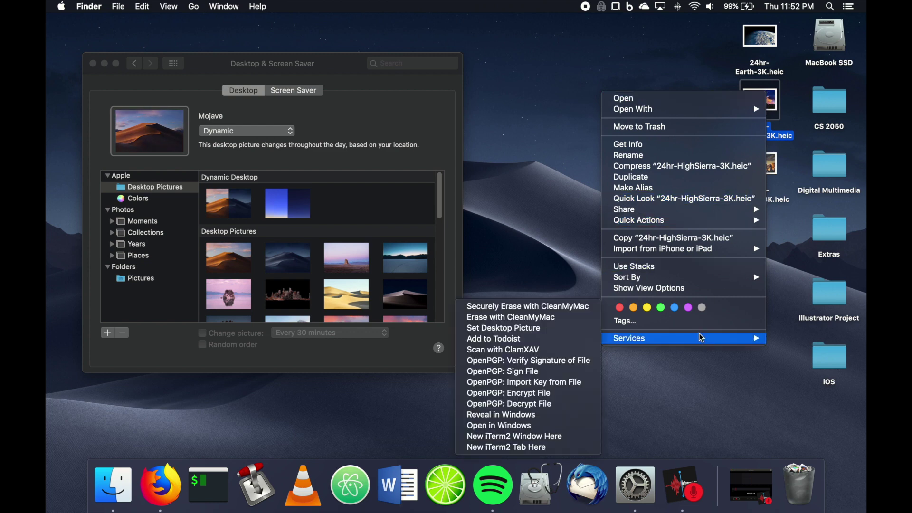
{"action": "left_click", "coordinate": [569, 335]}
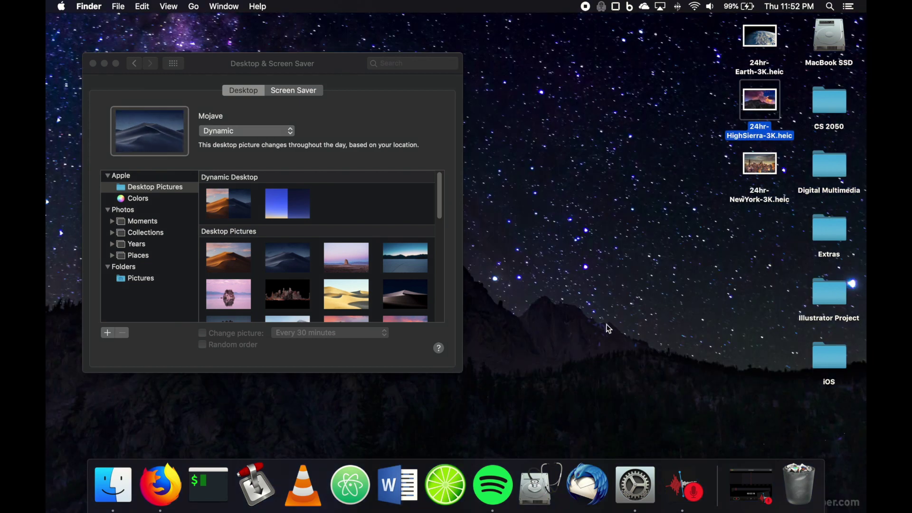
{"action": "left_click_drag", "start_coordinate": [350, 68], "coordinate": [405, 101]}
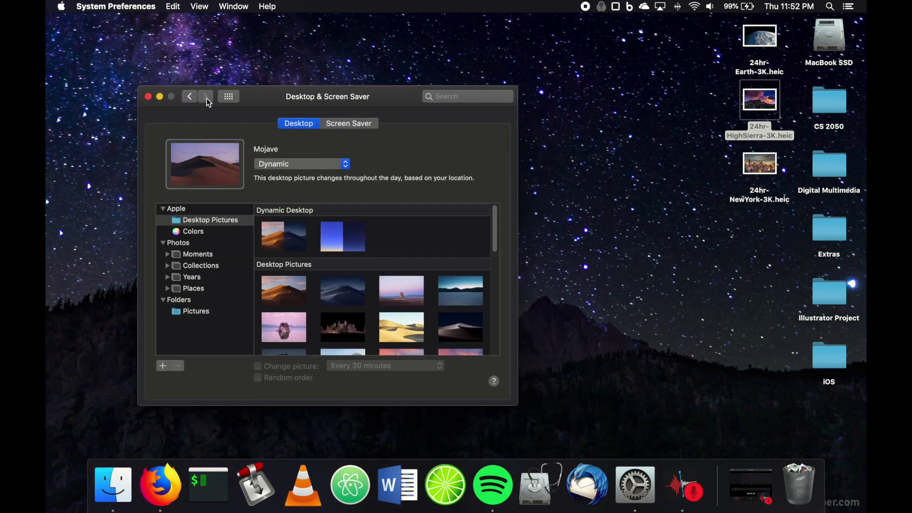
Step: Set the clock in Date & Time to 1:52 PM
{"action": "left_click", "coordinate": [224, 98]}
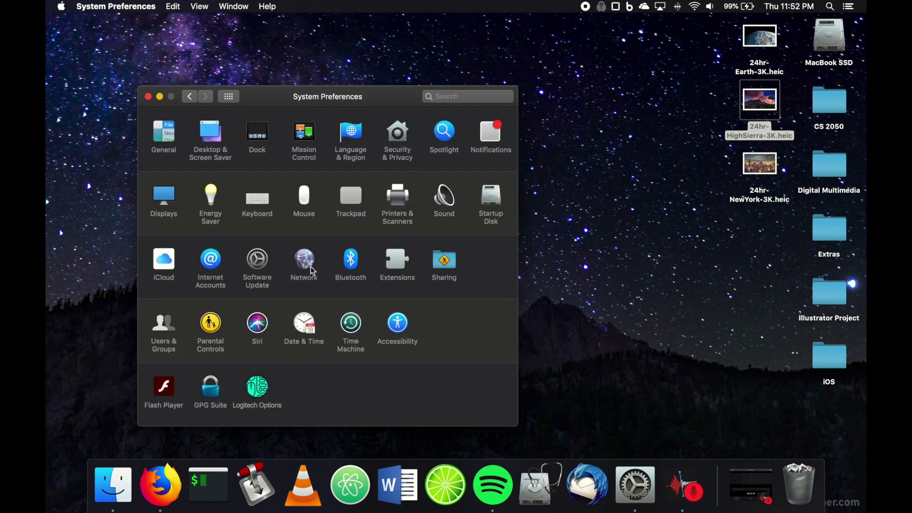
{"action": "left_click", "coordinate": [305, 326]}
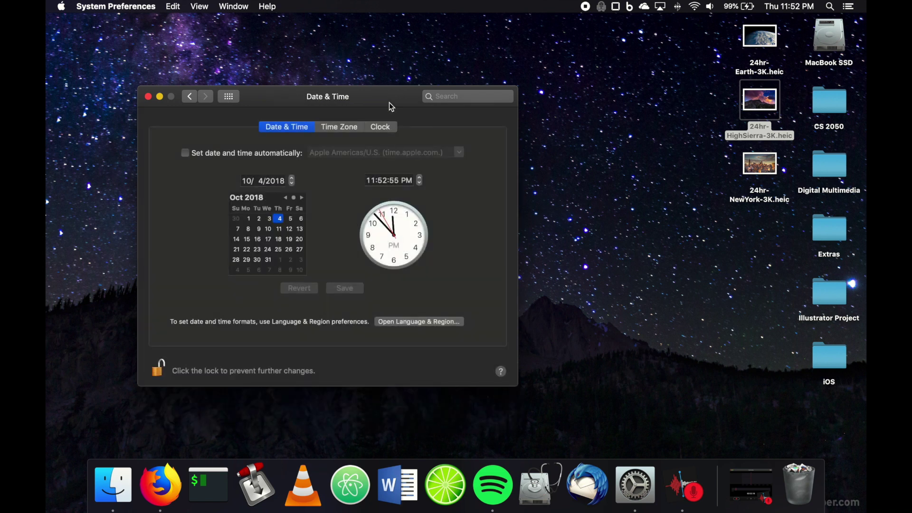
{"action": "left_click", "coordinate": [420, 189]}
{"action": "left_click", "coordinate": [420, 188]}
{"action": "left_click", "coordinate": [420, 188]}
{"action": "left_click", "coordinate": [420, 188]}
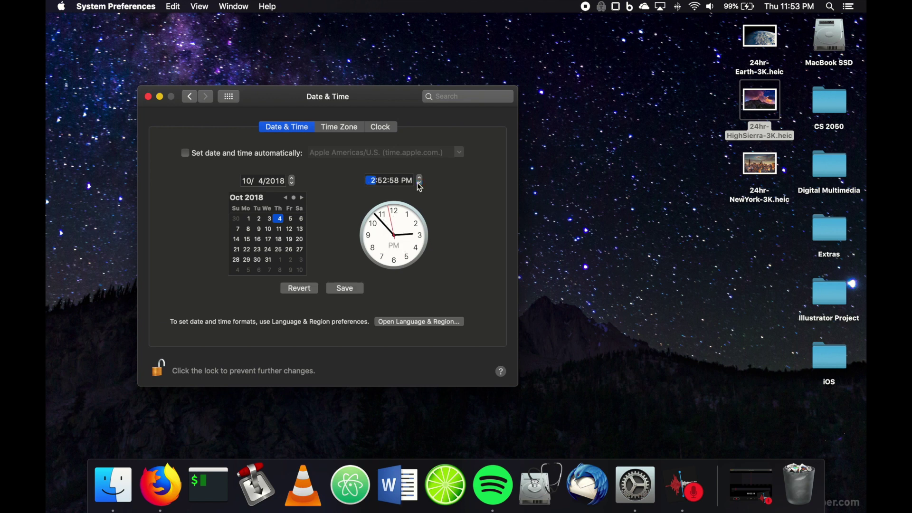
{"action": "left_click", "coordinate": [419, 185]}
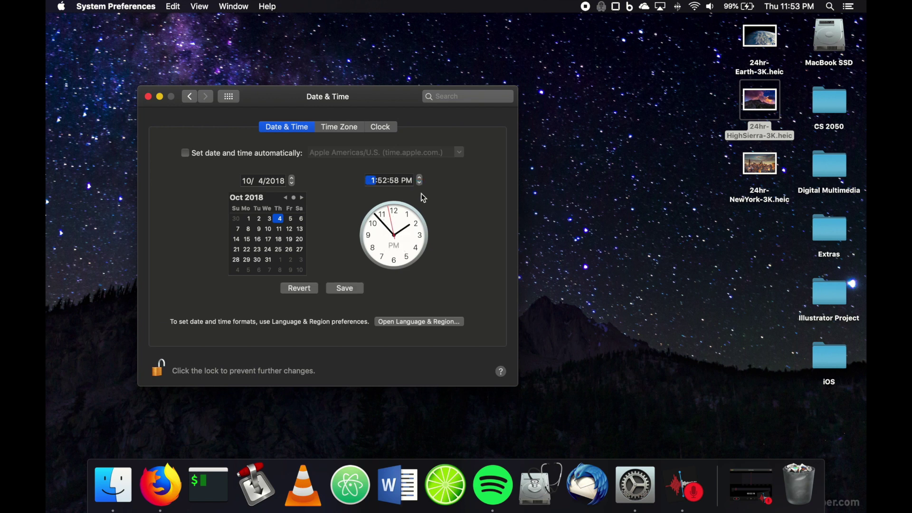
{"action": "left_click", "coordinate": [354, 292]}
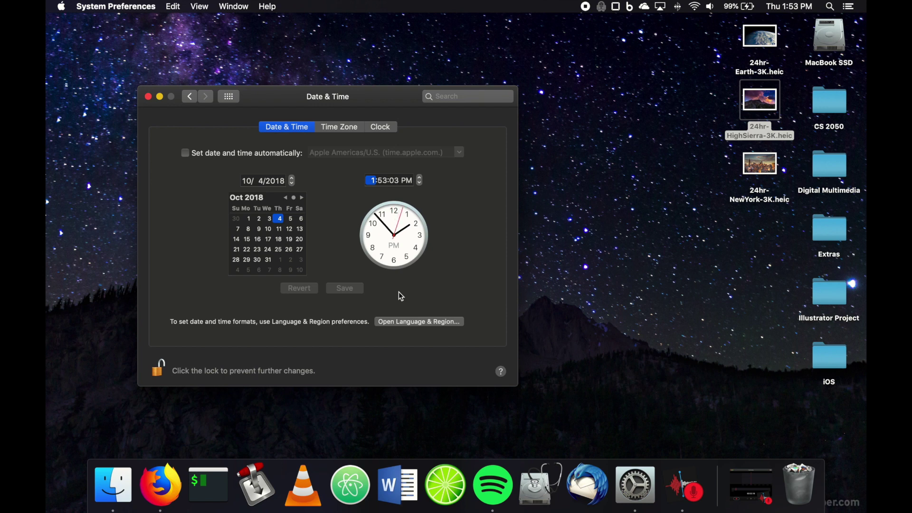
Step: Change the clock to 7:53 AM, then 10:53 AM, checking the wallpaper each time
{"action": "left_click", "coordinate": [419, 184]}
{"action": "left_click", "coordinate": [420, 183]}
{"action": "left_click", "coordinate": [420, 184]}
{"action": "left_click", "coordinate": [419, 184]}
{"action": "left_click", "coordinate": [345, 289]}
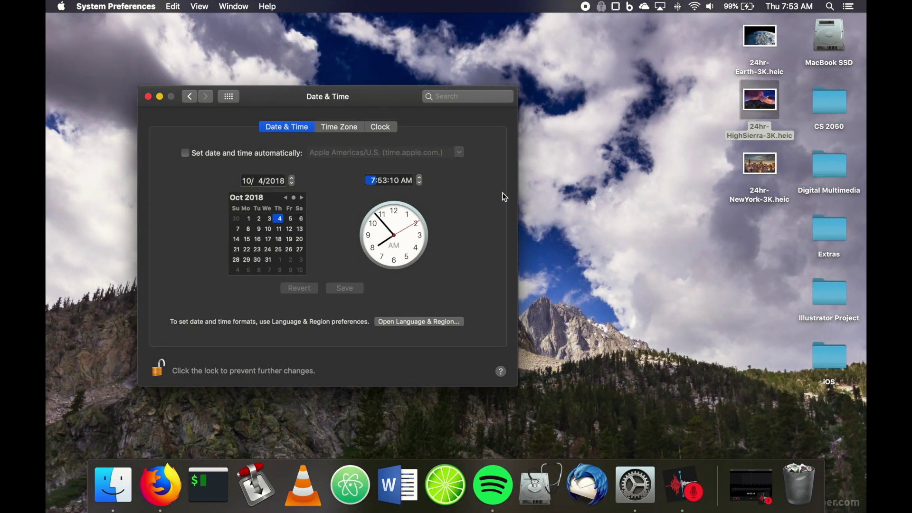
{"action": "left_click", "coordinate": [420, 177]}
{"action": "left_click", "coordinate": [419, 177]}
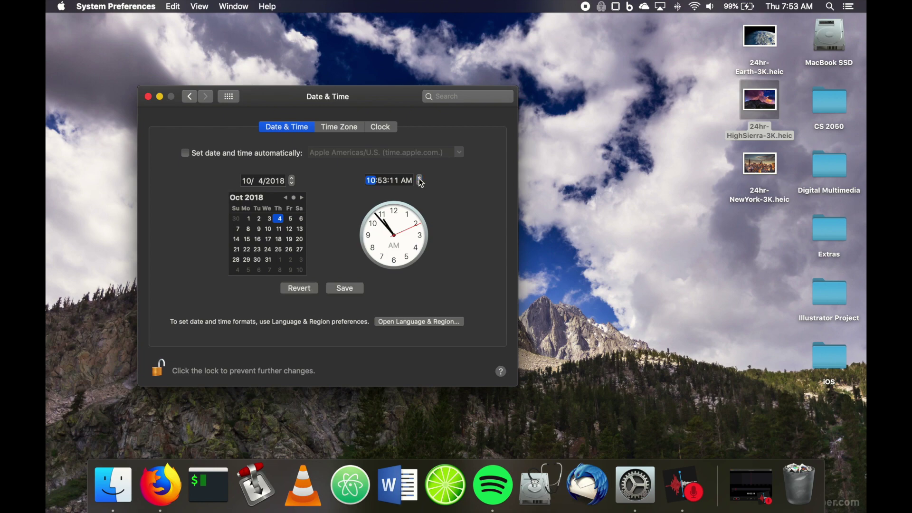
{"action": "left_click", "coordinate": [420, 177]}
{"action": "left_click", "coordinate": [350, 295]}
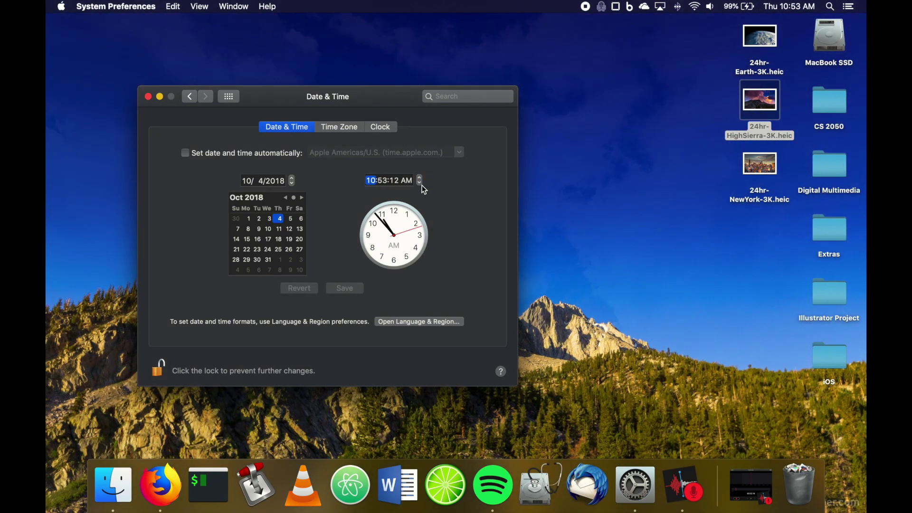
Step: Change the clock to 6:53 AM, then 2:53 AM for the night wallpaper
{"action": "left_click", "coordinate": [420, 183]}
{"action": "left_click", "coordinate": [419, 184]}
{"action": "left_click", "coordinate": [420, 183]}
{"action": "left_click", "coordinate": [419, 183]}
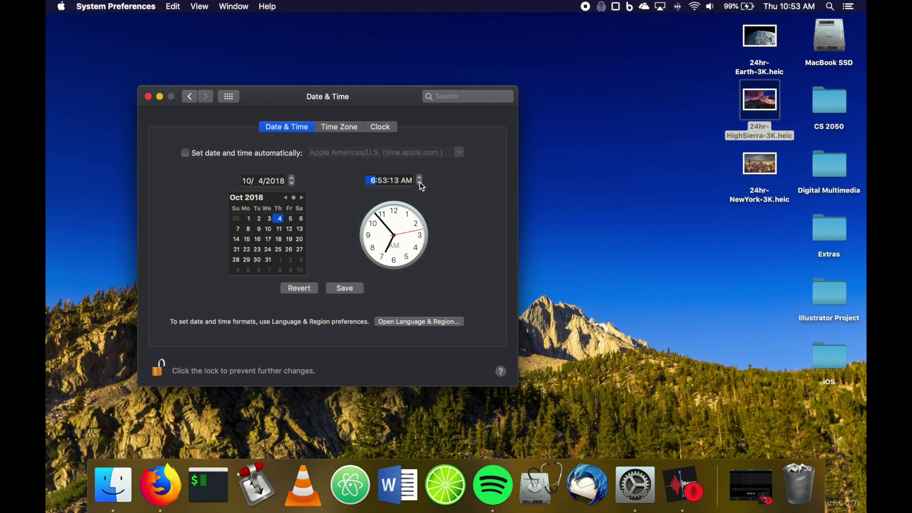
{"action": "left_click", "coordinate": [349, 290]}
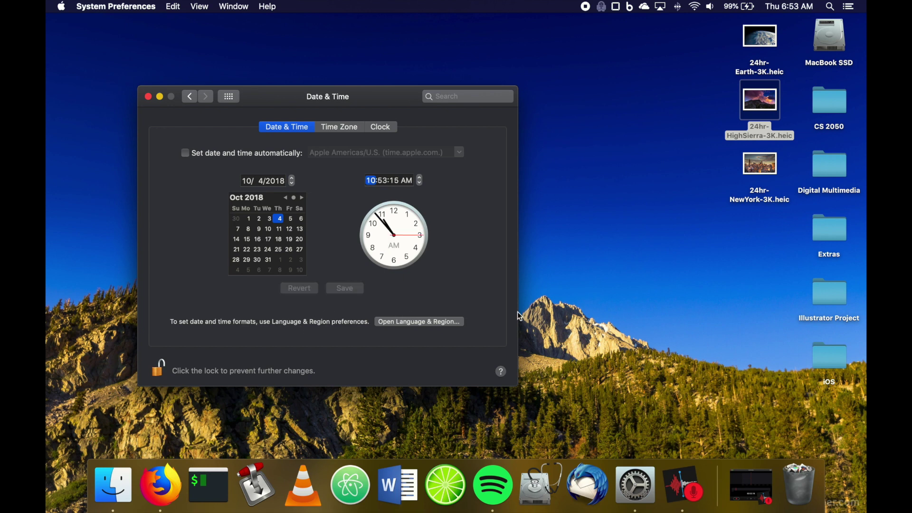
{"action": "left_click", "coordinate": [419, 184]}
{"action": "left_click", "coordinate": [420, 183]}
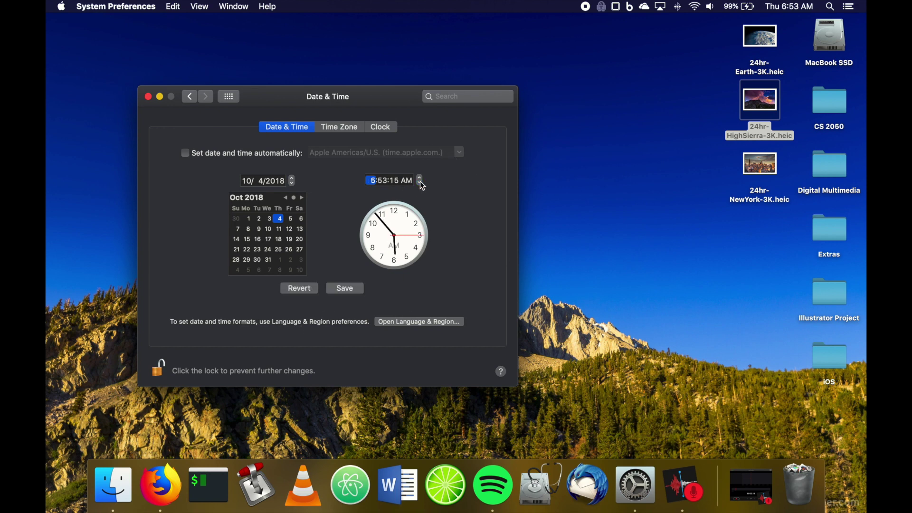
{"action": "left_click", "coordinate": [420, 183]}
{"action": "left_click", "coordinate": [419, 183]}
{"action": "left_click", "coordinate": [339, 288]}
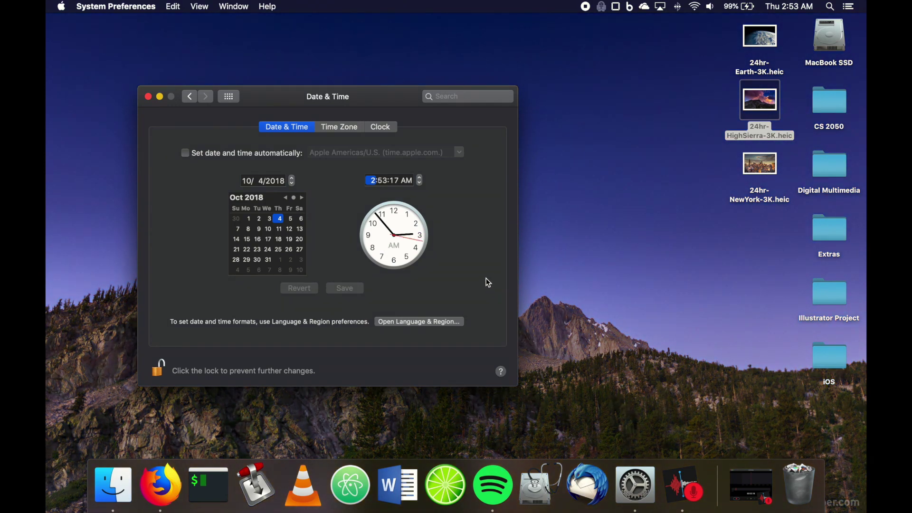
Step: Turn 'Set date and time automatically' back on
{"action": "left_click", "coordinate": [185, 152]}
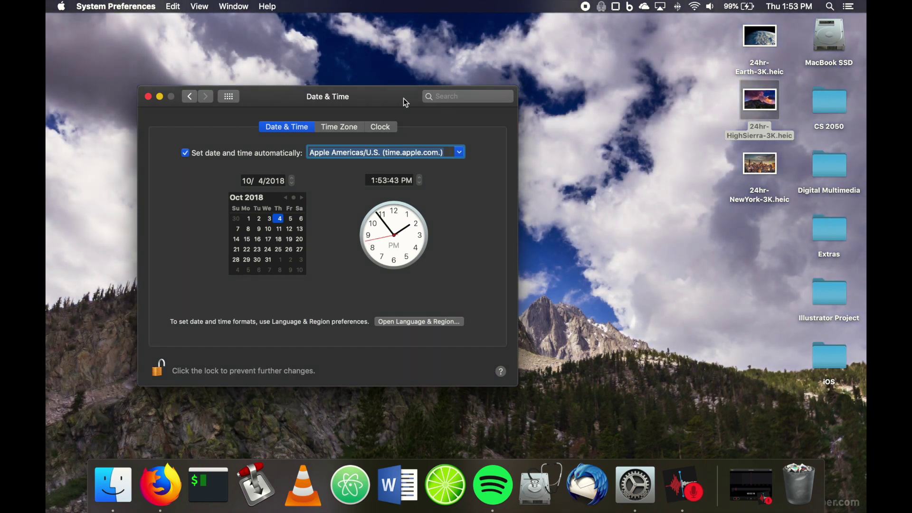
{"action": "left_click_drag", "start_coordinate": [403, 98], "coordinate": [574, 93]}
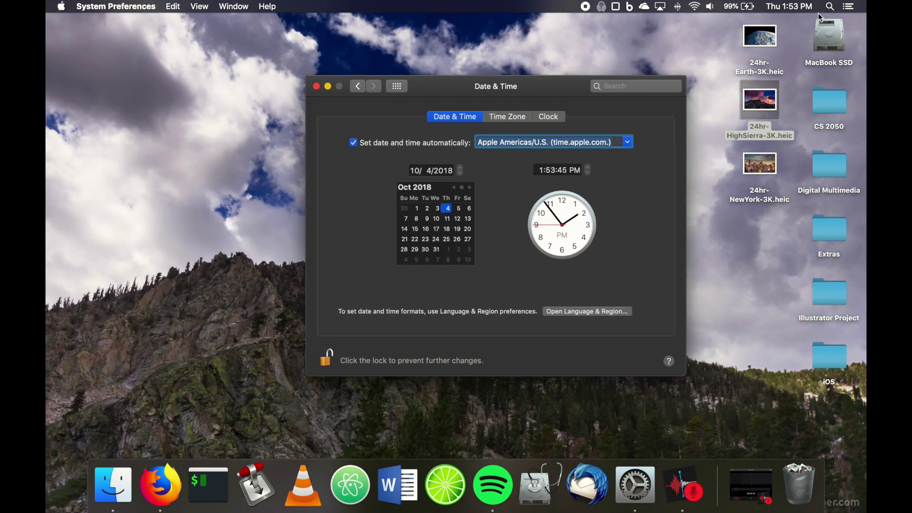
{"action": "left_click_drag", "start_coordinate": [496, 83], "coordinate": [374, 176]}
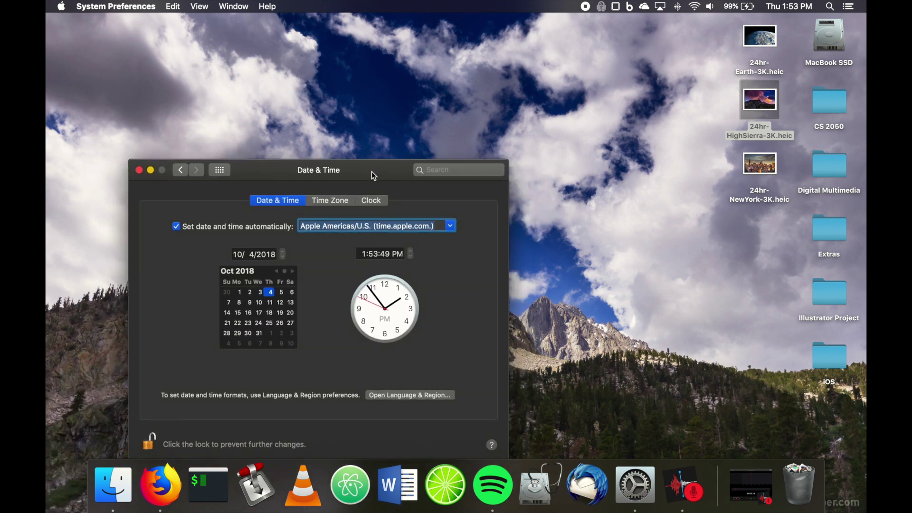
Step: Set 24hr-NewYork-3K.heic as the desktop picture and turn automatic date and time off
{"action": "right_click", "coordinate": [764, 178]}
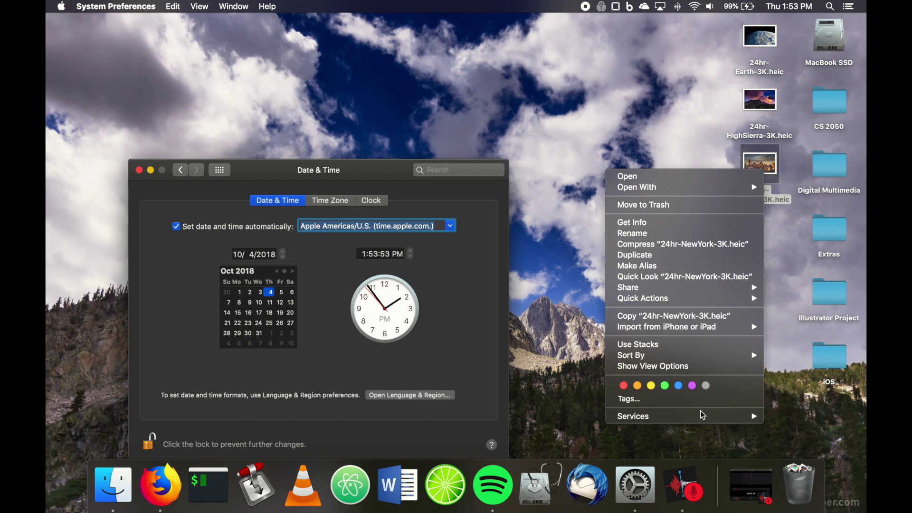
{"action": "mouse_move", "coordinate": [702, 416]}
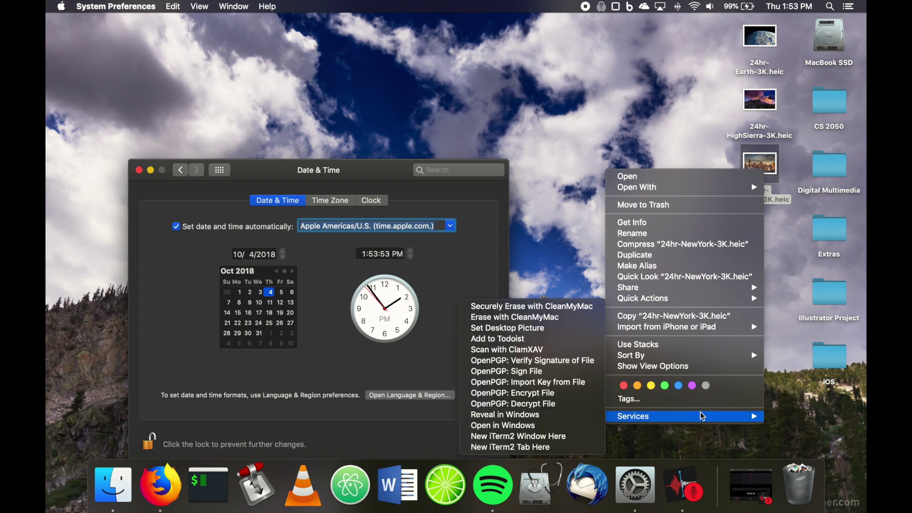
{"action": "left_click", "coordinate": [541, 335]}
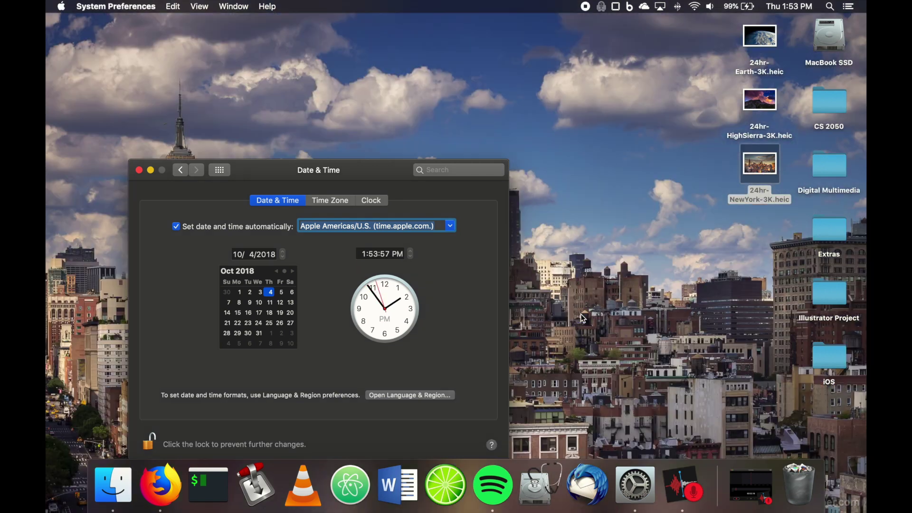
{"action": "left_click_drag", "start_coordinate": [398, 173], "coordinate": [432, 162]}
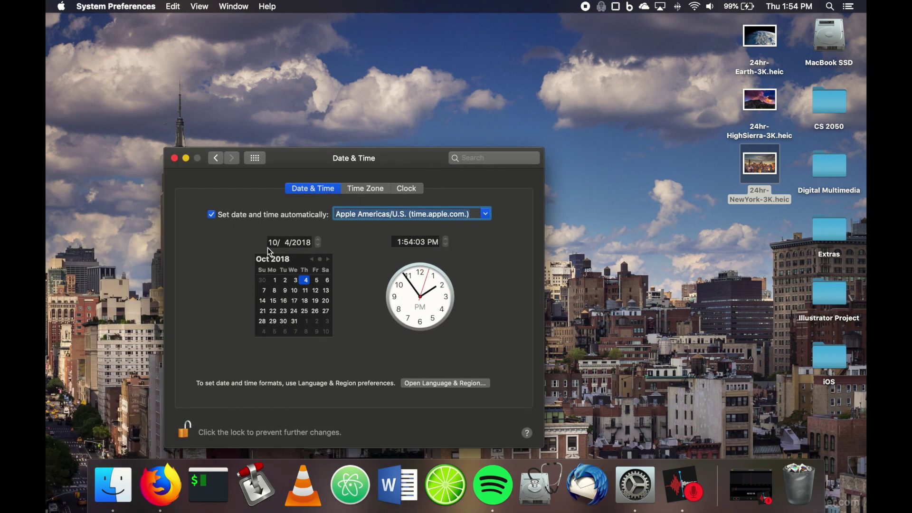
{"action": "left_click", "coordinate": [211, 215]}
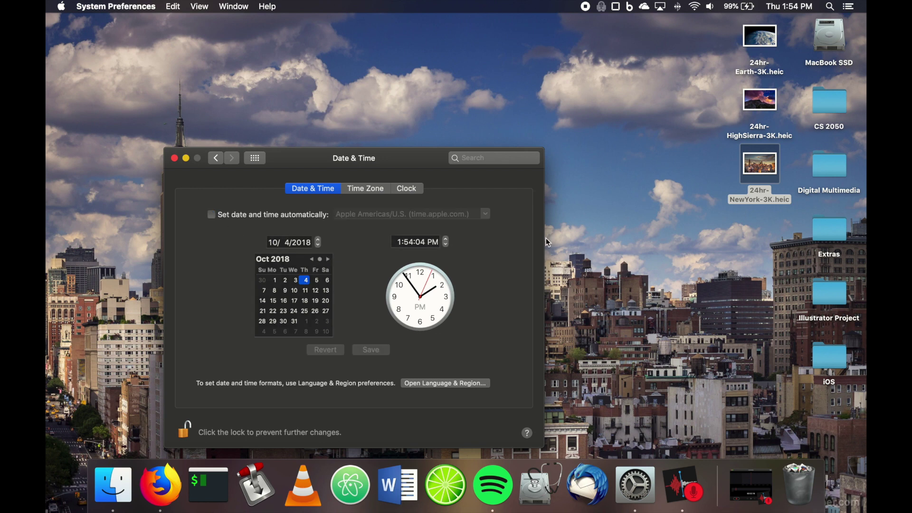
Step: Set the clock to 9:54 PM to show the New York night skyline
{"action": "left_click", "coordinate": [446, 244]}
{"action": "left_click", "coordinate": [446, 245]}
{"action": "left_click", "coordinate": [447, 245]}
{"action": "left_click", "coordinate": [447, 245]}
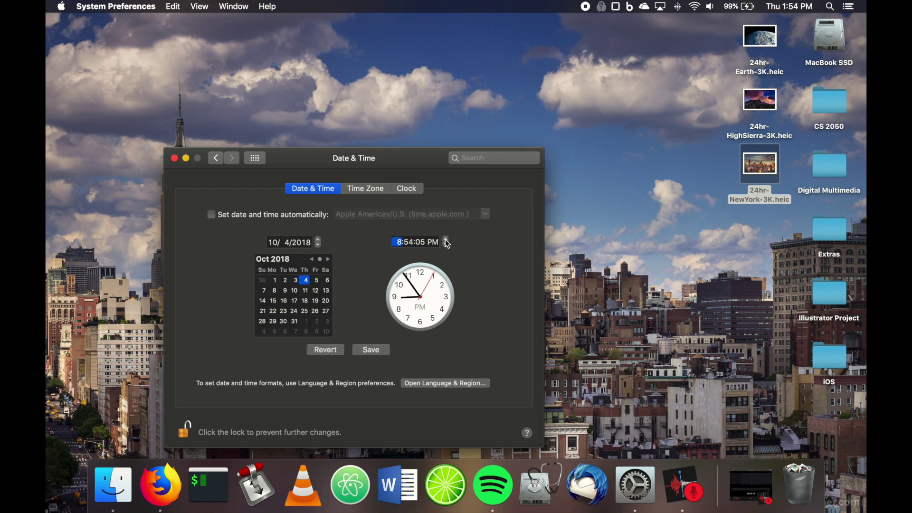
{"action": "left_click", "coordinate": [364, 349]}
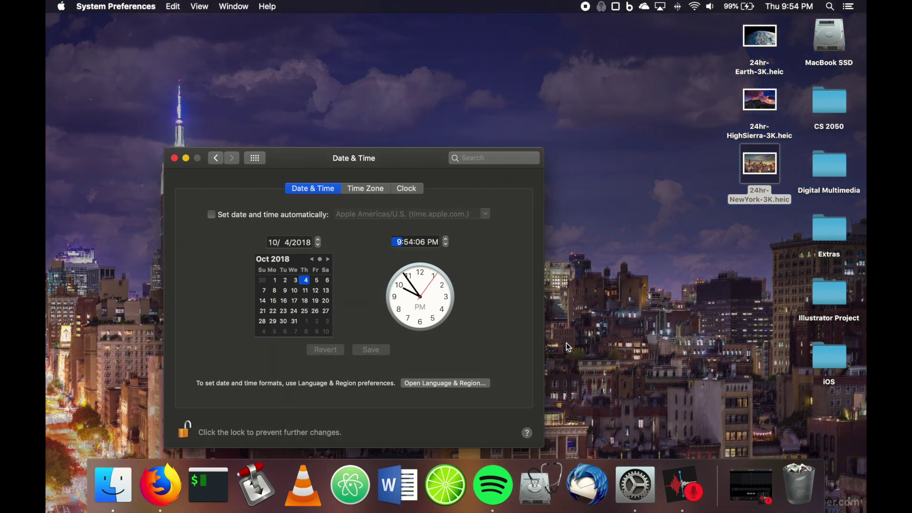
{"action": "left_click_drag", "start_coordinate": [429, 153], "coordinate": [483, 65]}
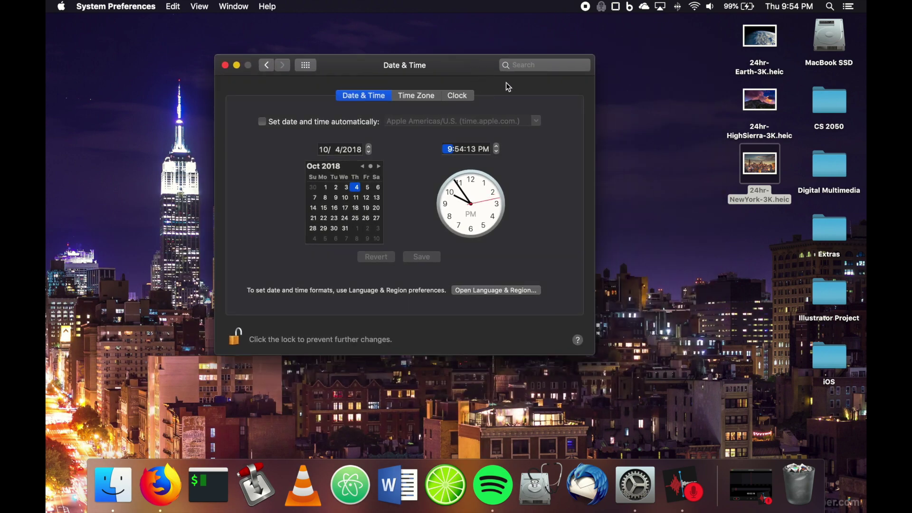
{"action": "left_click_drag", "start_coordinate": [473, 73], "coordinate": [436, 77]}
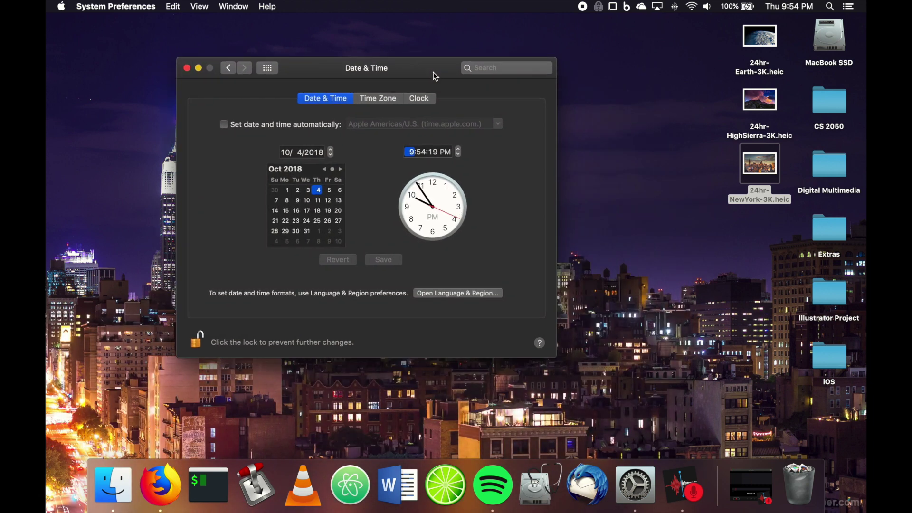